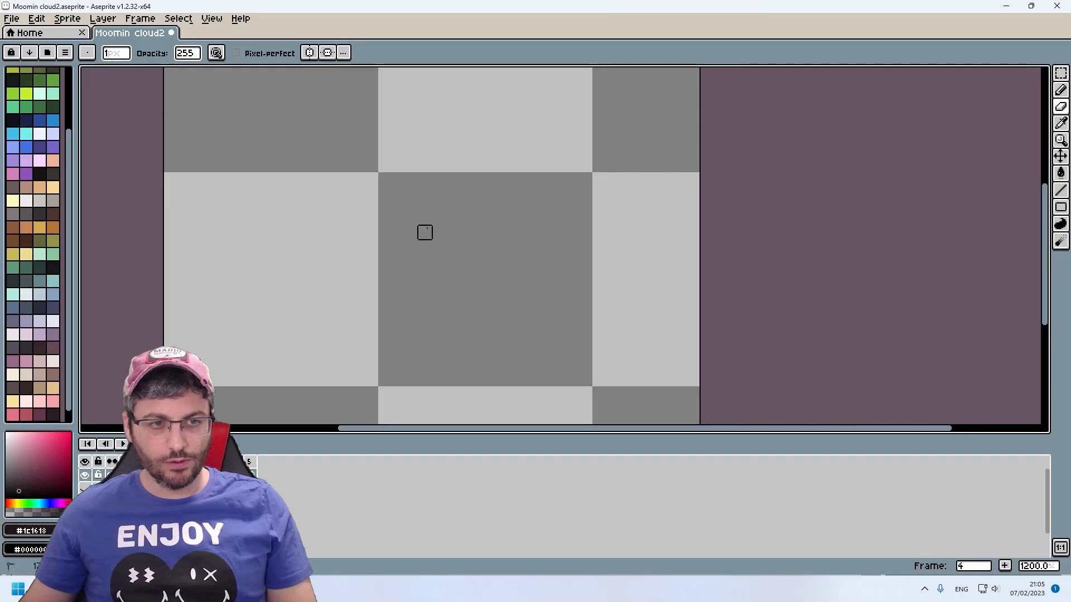
Outline a puffy cloud in dark pixels on frame 4, with a left lobe and a right lobe
mouse_move(424, 232)
mouse_down()
mouse_move(411, 218)
mouse_move(342, 232)
mouse_move(304, 286)
mouse_move(331, 313)
mouse_move(316, 337)
mouse_move(344, 351)
mouse_move(411, 353)
mouse_move(425, 340)
mouse_up()
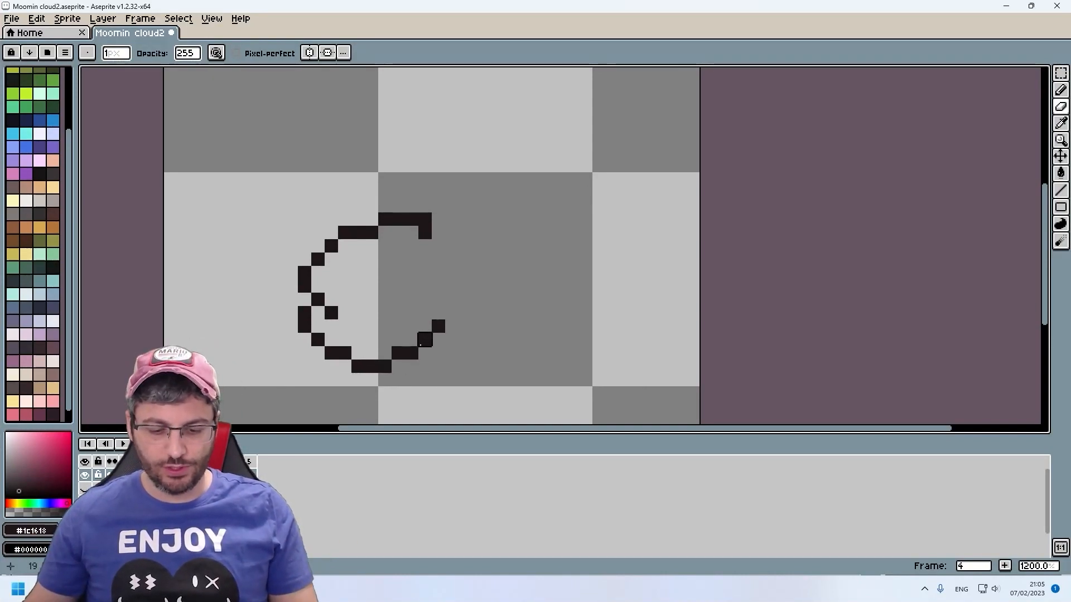
mouse_move(435, 351)
mouse_down()
mouse_move(451, 366)
mouse_move(505, 352)
mouse_move(546, 326)
mouse_move(572, 272)
mouse_move(533, 245)
mouse_move(518, 219)
mouse_move(492, 233)
mouse_move(438, 232)
mouse_up()
key(b)
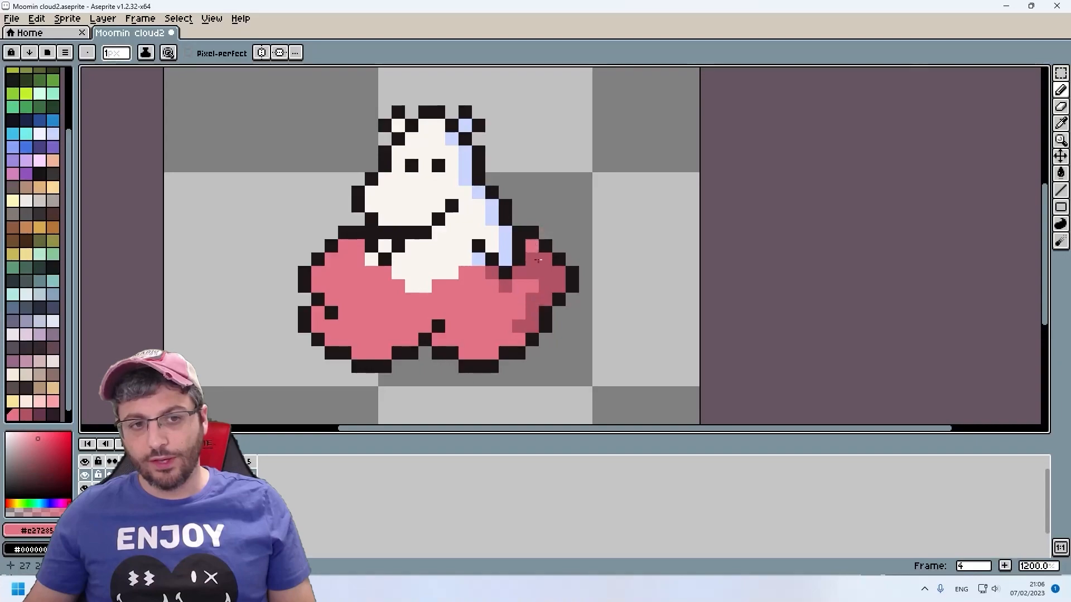
Undo the most recent pencil strokes on the pink cloud
key(v)
key(ctrl+z)
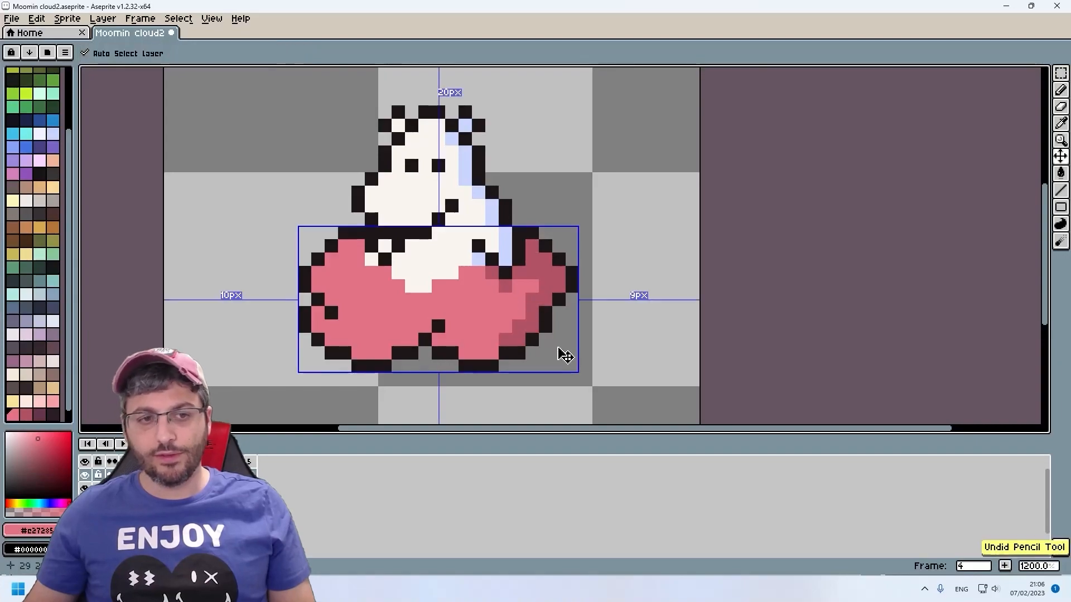
key(ctrl+z)
key(ctrl+z)
key(ctrl+z)
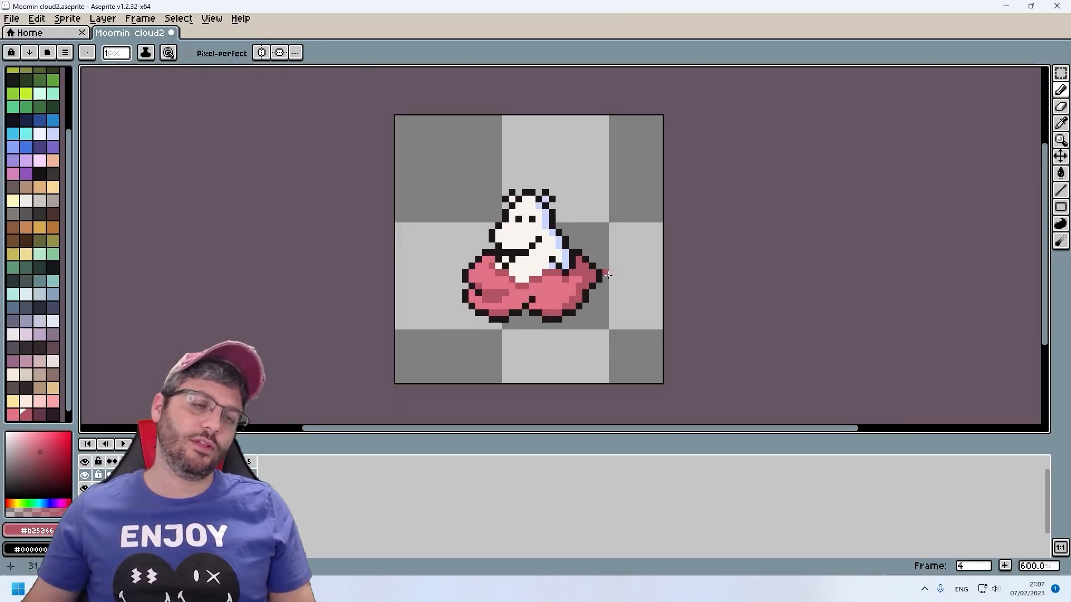
Switch to the browser's nyan cat image results and open the Nyan Cat [original] preview as reference
scroll(569, 274, up, 1)
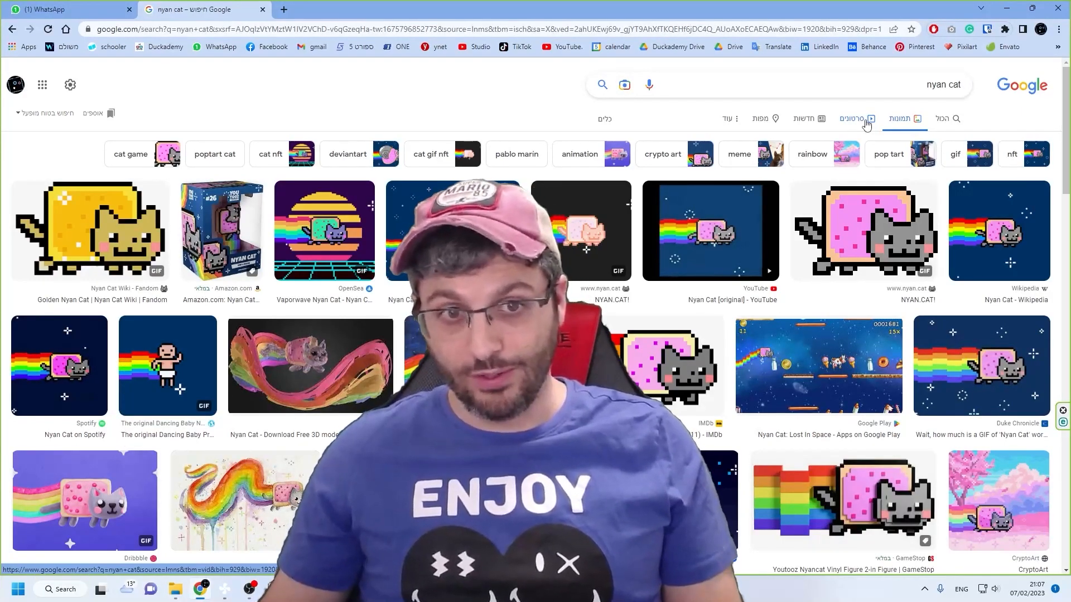
click(711, 232)
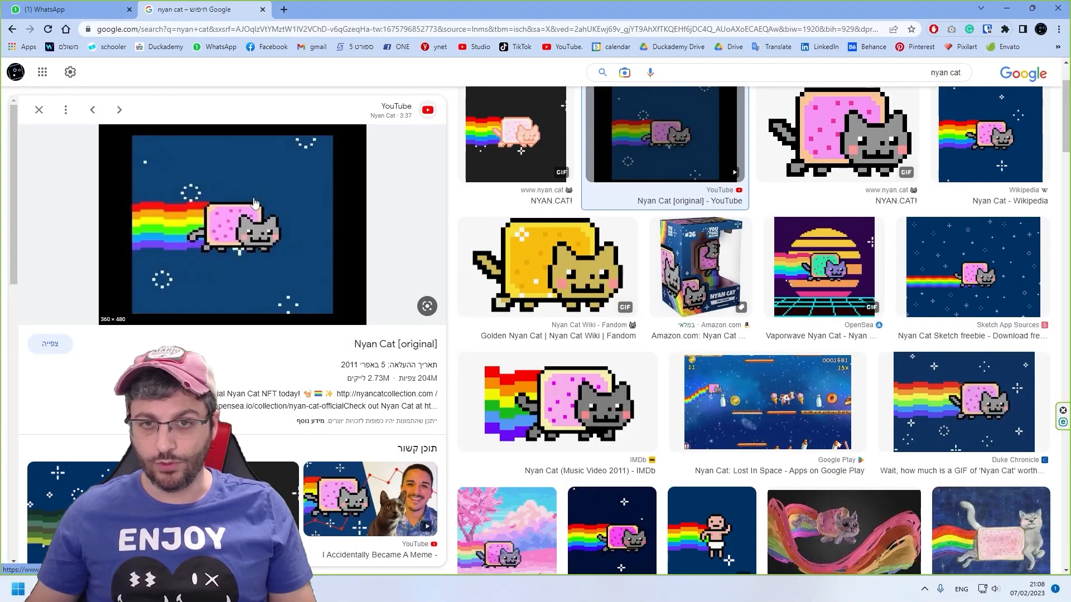
Paint a wavy rainbow trail of red, yellow, green and blue stripes from behind the cloud to the canvas edge
mouse_move(758, 212)
mouse_down()
mouse_move(722, 237)
mouse_move(695, 238)
mouse_move(668, 211)
mouse_move(641, 240)
mouse_up()
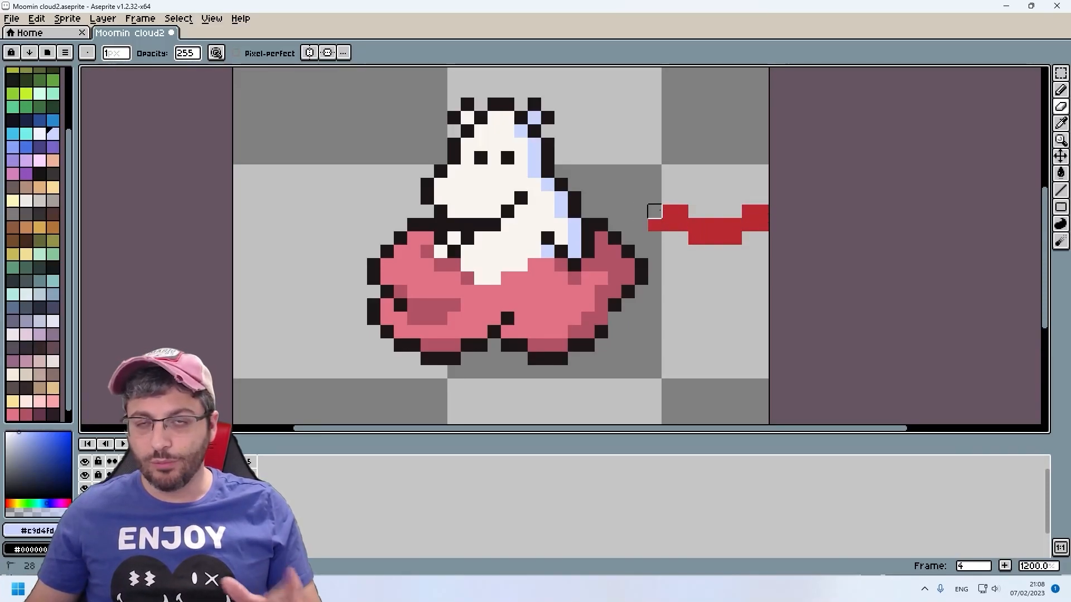
mouse_move(760, 240)
mouse_down()
mouse_move(721, 252)
mouse_move(722, 265)
mouse_move(641, 252)
mouse_up()
mouse_move(760, 264)
mouse_down()
mouse_move(734, 291)
mouse_move(721, 278)
mouse_move(722, 292)
mouse_move(682, 264)
mouse_move(651, 275)
mouse_up()
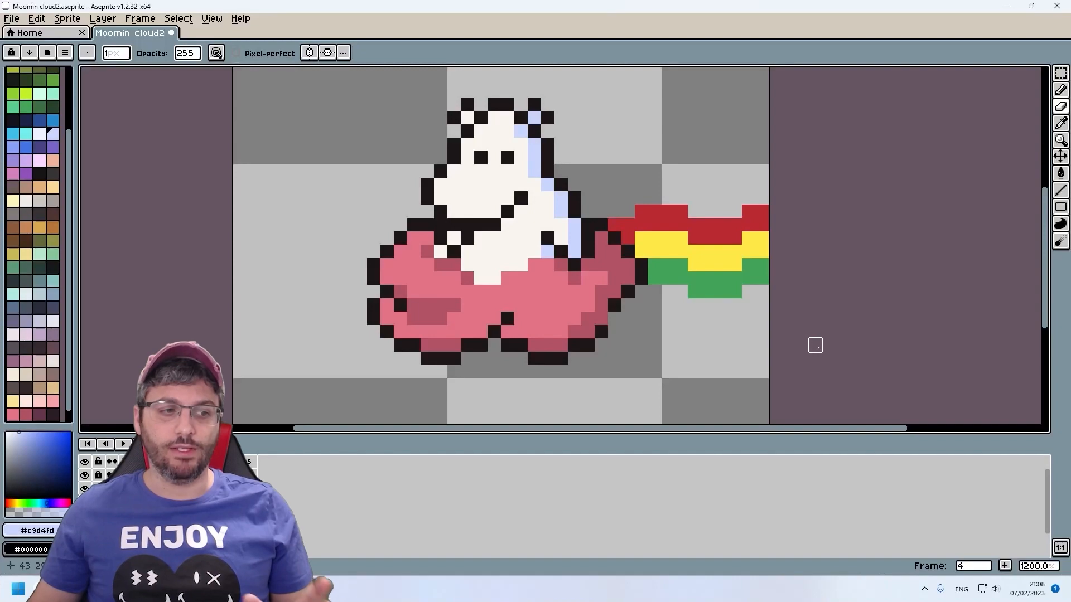
mouse_move(748, 292)
mouse_down()
mouse_move(761, 301)
mouse_move(721, 313)
mouse_move(686, 298)
mouse_move(616, 318)
mouse_up()
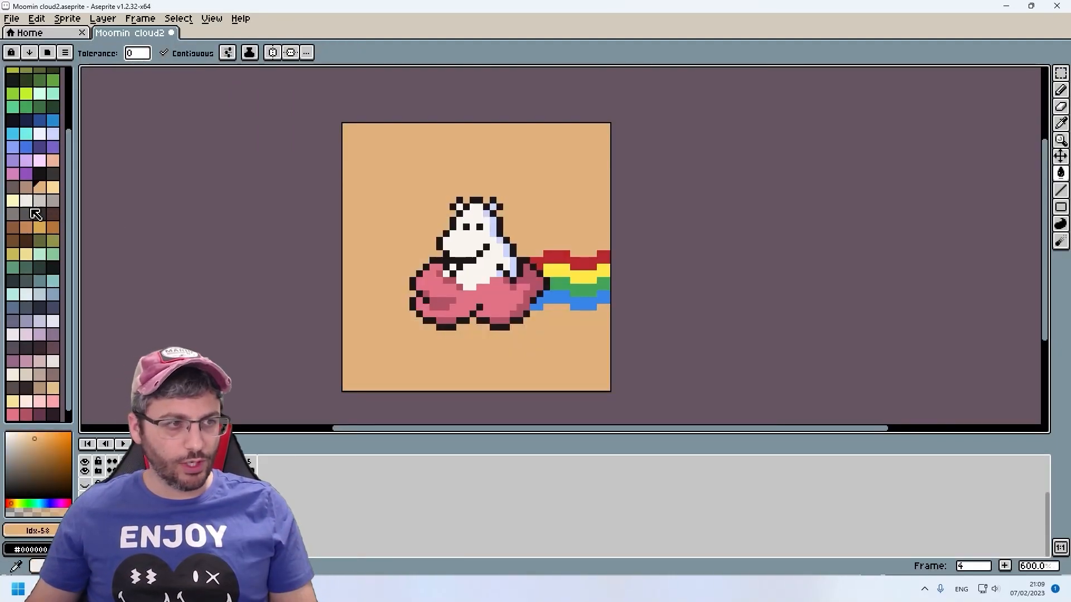
Try filling the background with dark brown and with dark slate, and undo the fills
click(26, 240)
click(389, 162)
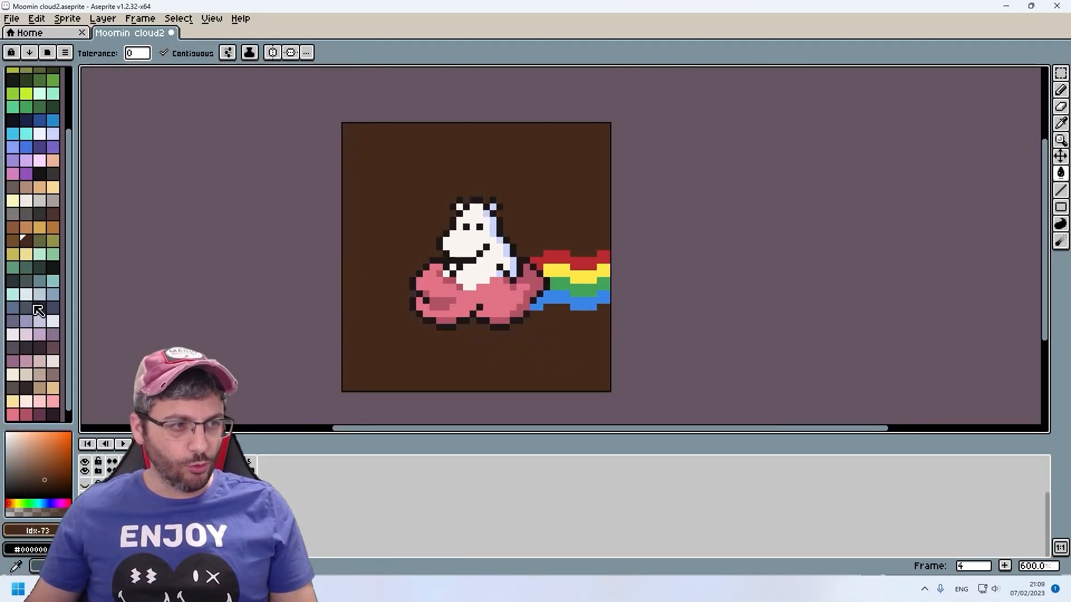
click(39, 307)
click(422, 158)
key(ctrl+z)
key(ctrl+z)
key(ctrl+z)
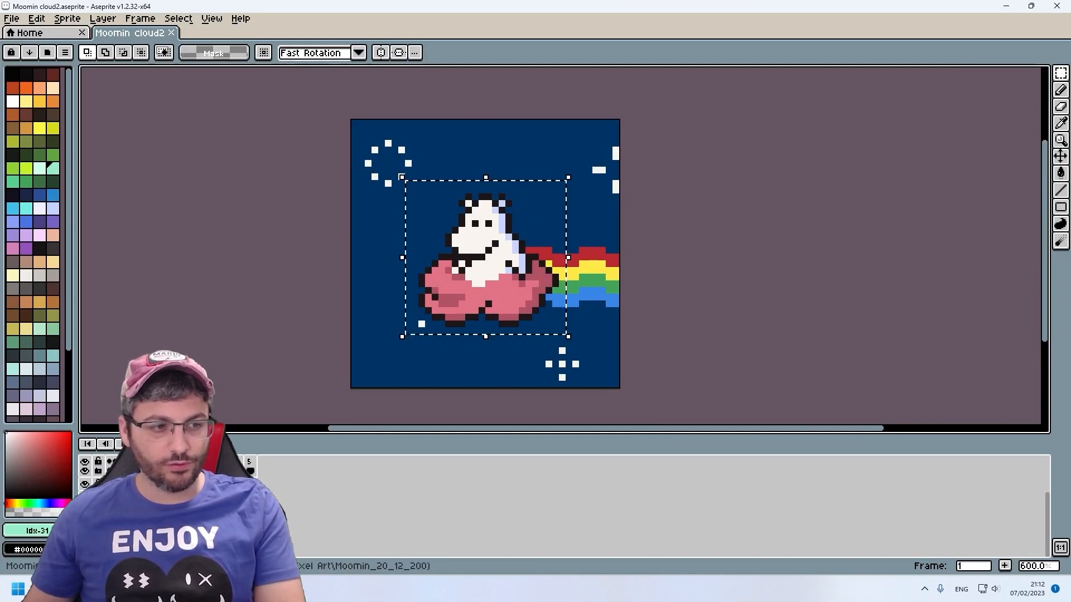
Shift the pink cloud and the Moomin character up by one pixel each in frame 1, and clear the selection
key(Up)
key(Up)
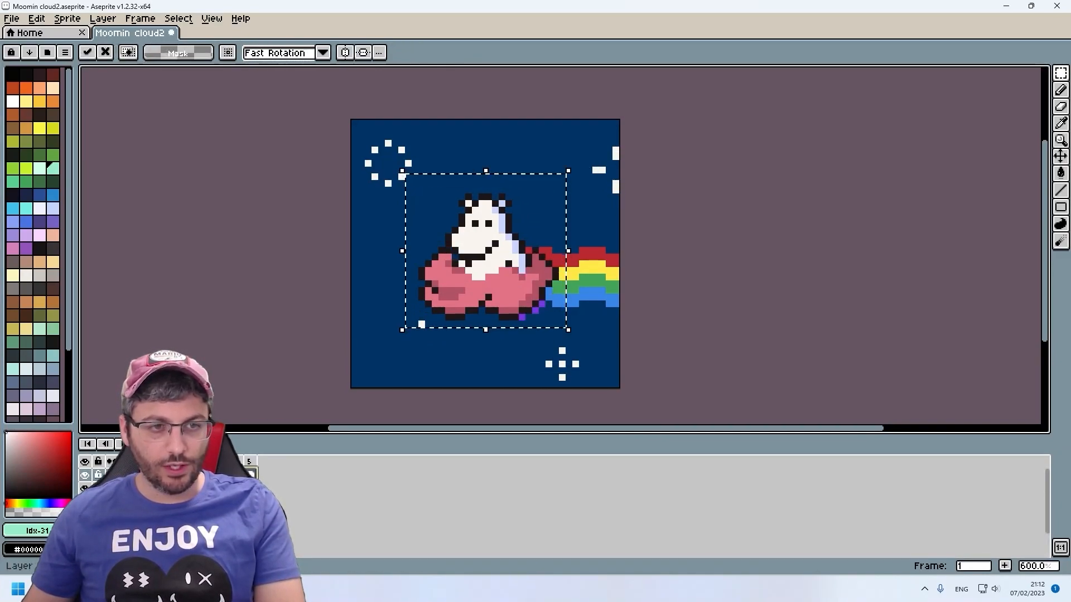
key(Up)
key(Up)
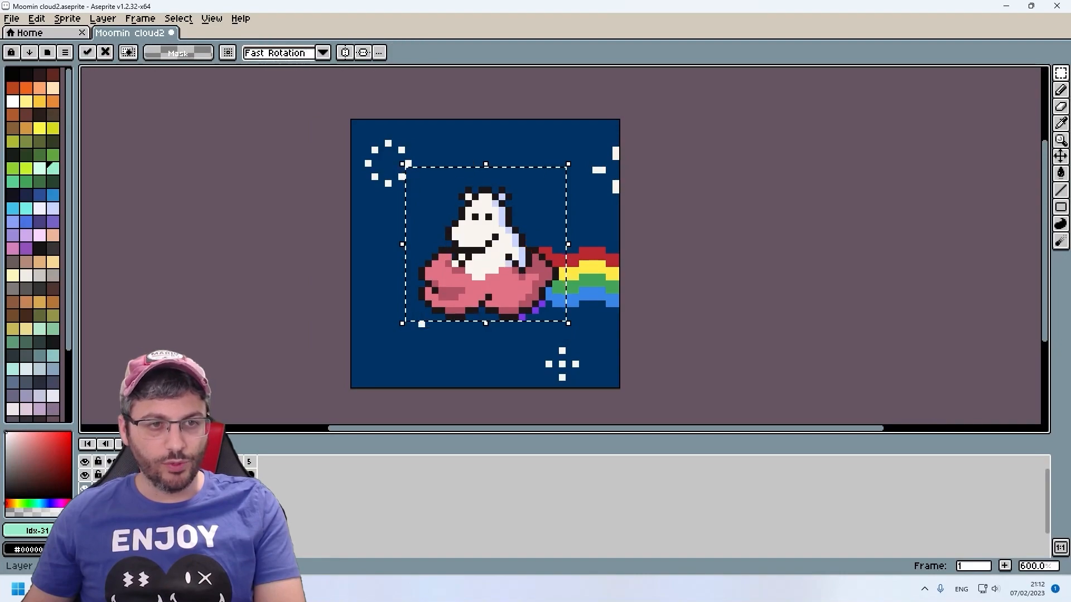
key(Right)
key(Left)
click(209, 488)
key(Down)
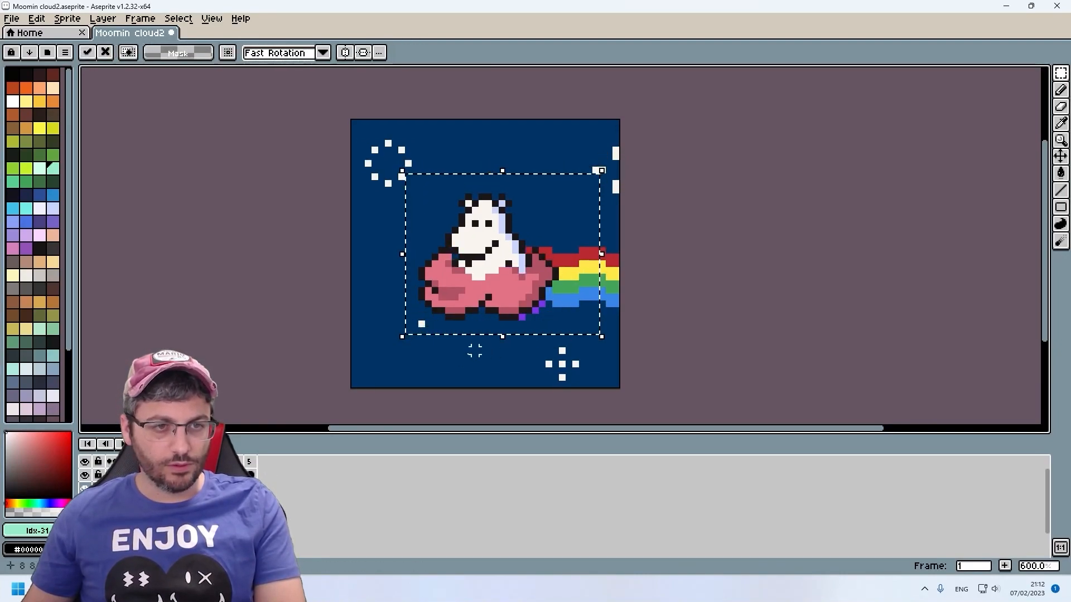
key(Up)
click(636, 257)
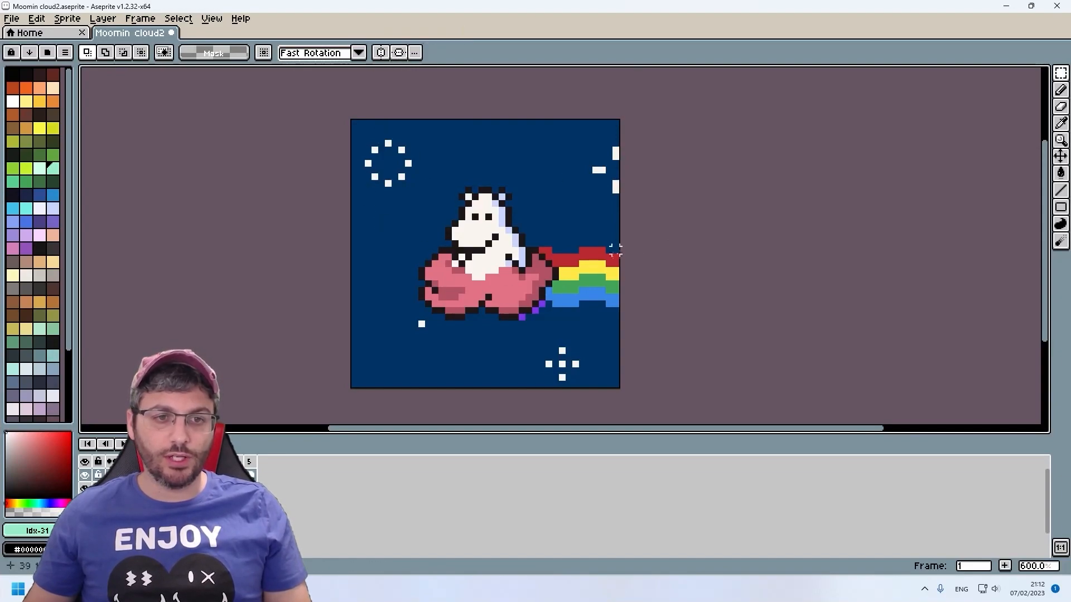
Flip back and forth between the animation frames to examine the rainbow trail's wave motion behind the cloud
scroll(645, 311, up, 5)
scroll(579, 268, down, 2)
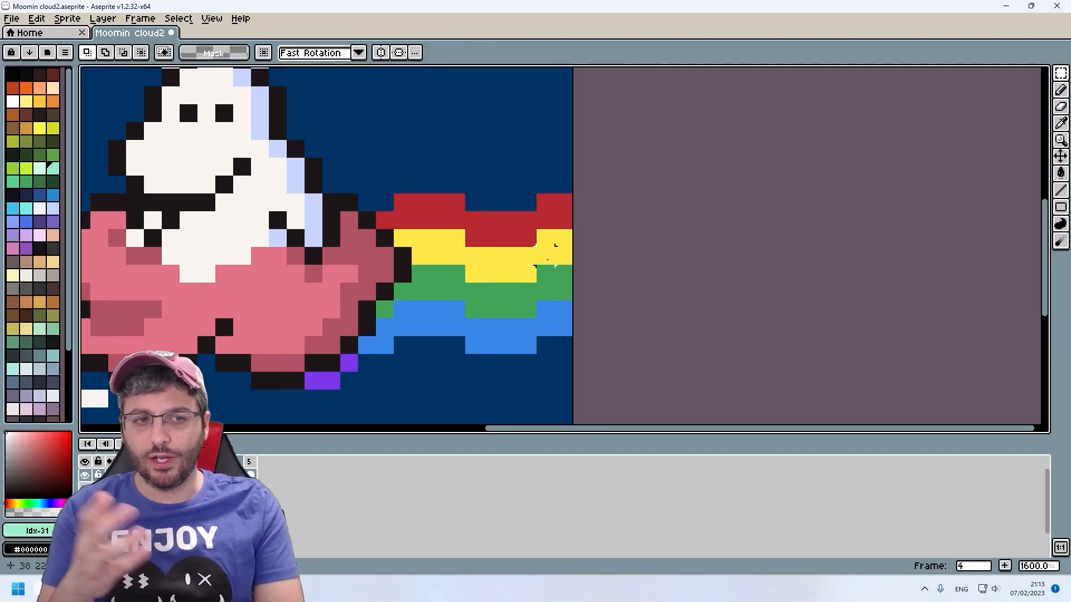
key(Left)
key(Right)
key(Left)
key(Right)
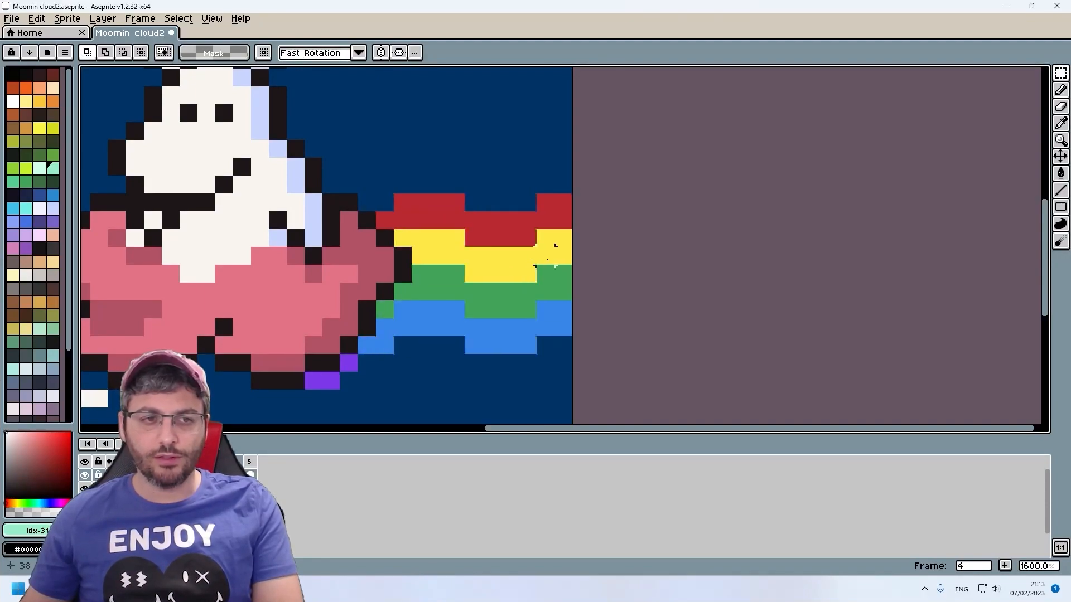
key(Right)
key(Left)
key(Left)
key(Left)
key(Right)
key(Left)
key(Right)
key(Right)
key(Left)
Isolate a single star layer together with the dark blue background layer, and go to frame 1
scroll(536, 256, down, 4)
scroll(512, 254, up, 3)
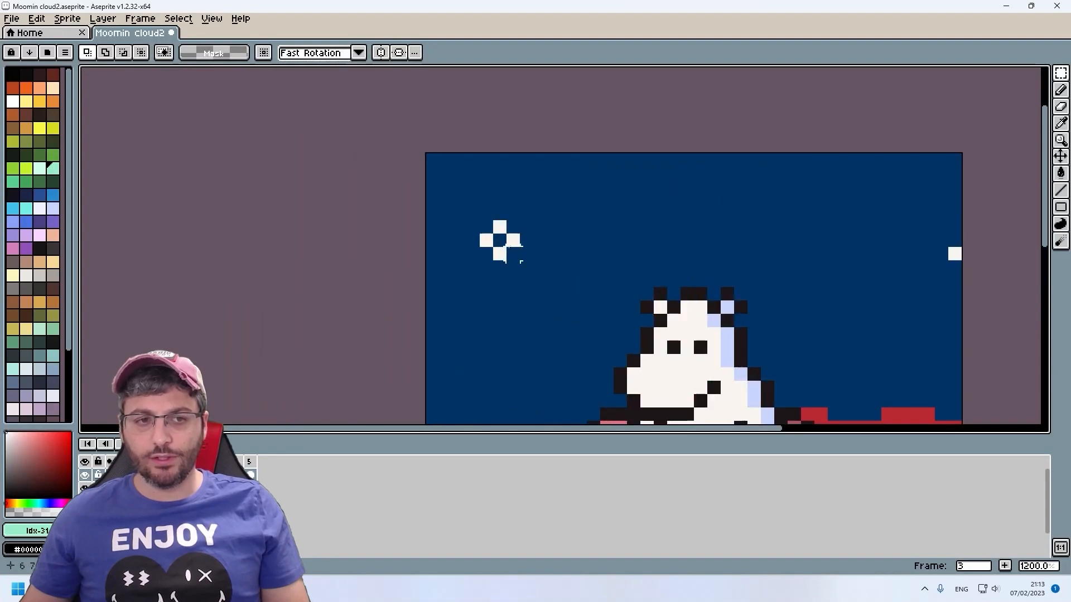
scroll(512, 254, up, 3)
scroll(512, 254, down, 7)
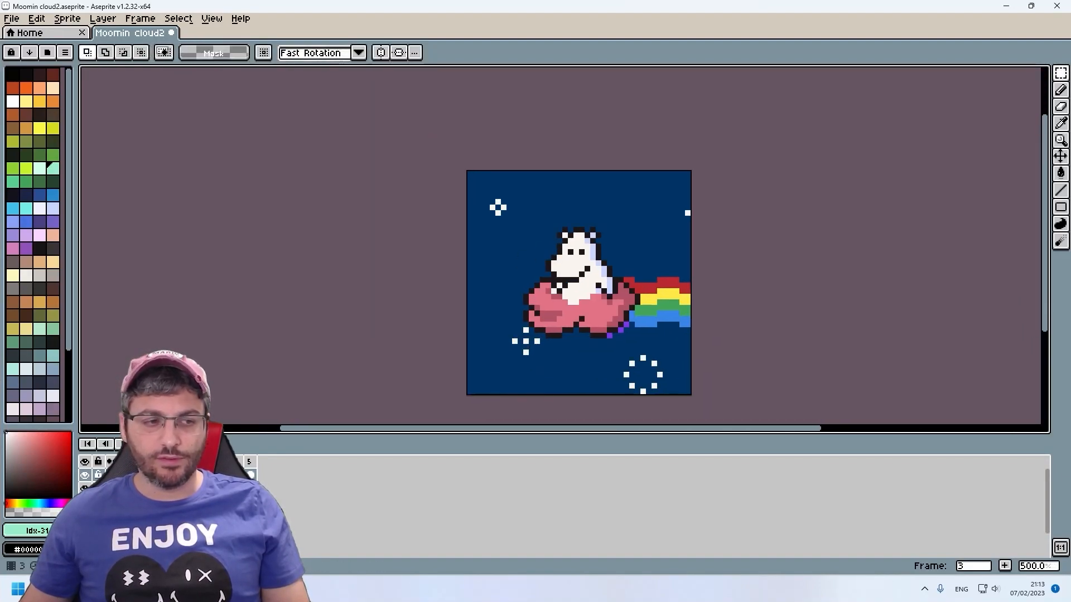
alt+click(85, 498)
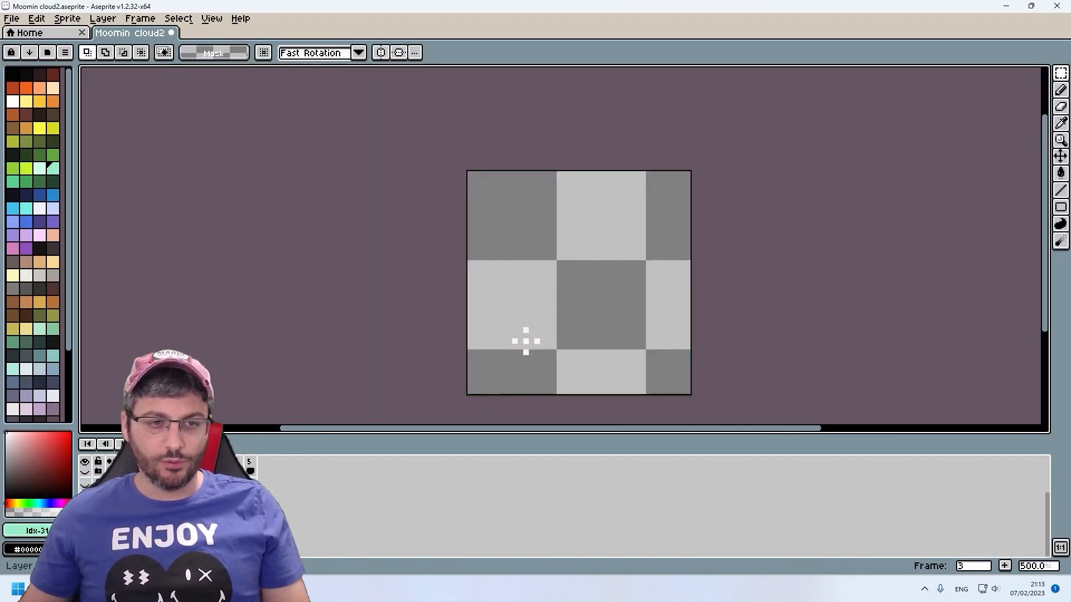
click(85, 551)
scroll(513, 380, up, 5)
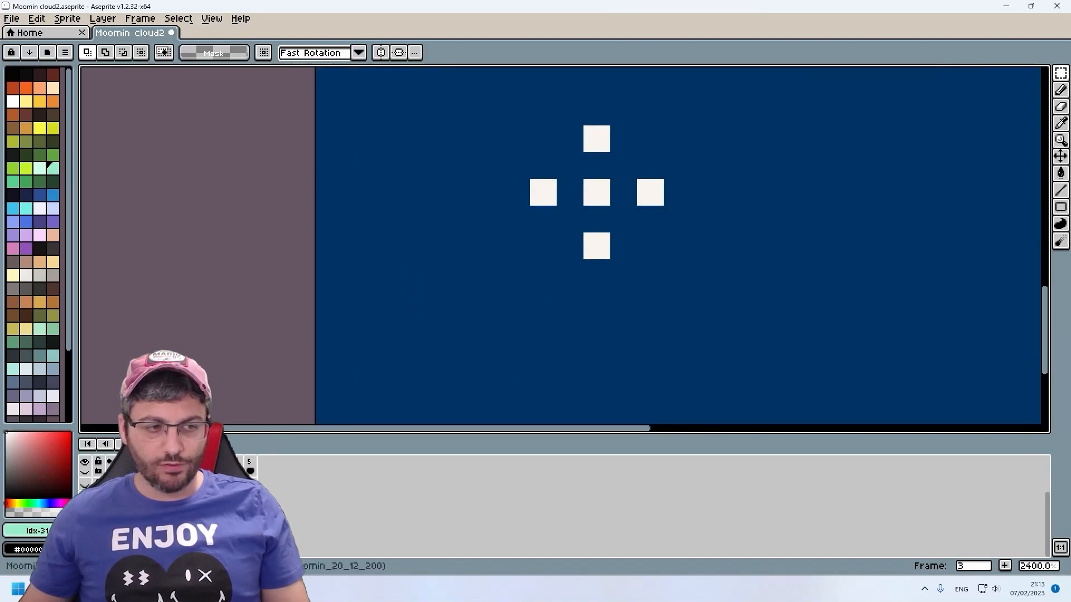
key(Left)
key(Left)
drag(617, 218, 485, 301)
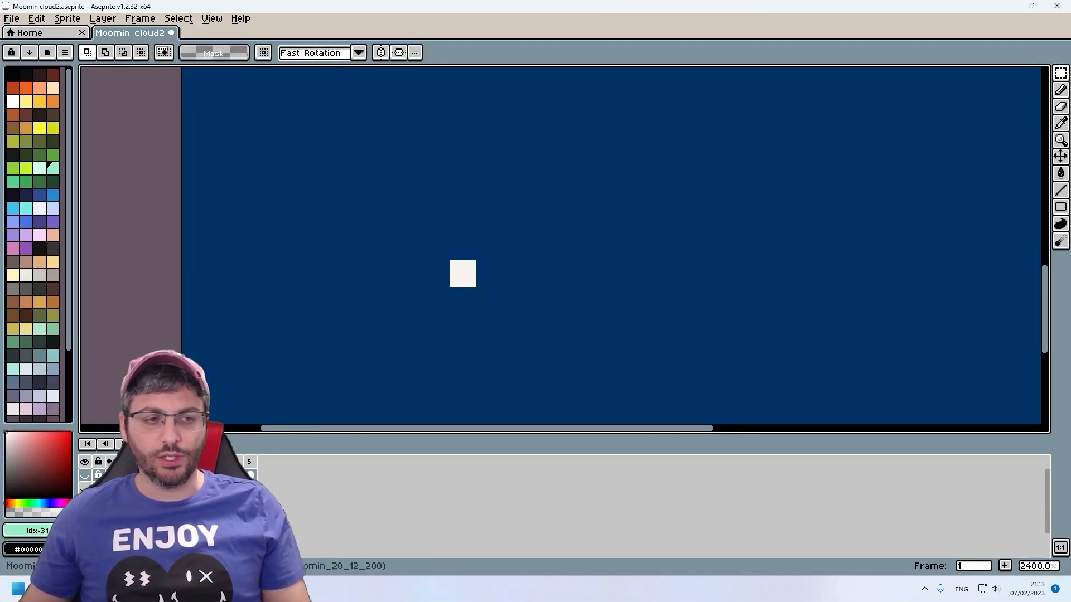
Undo the eraser strokes on the star to bring back its ring of white pixels in frame 5
key(ctrl+z)
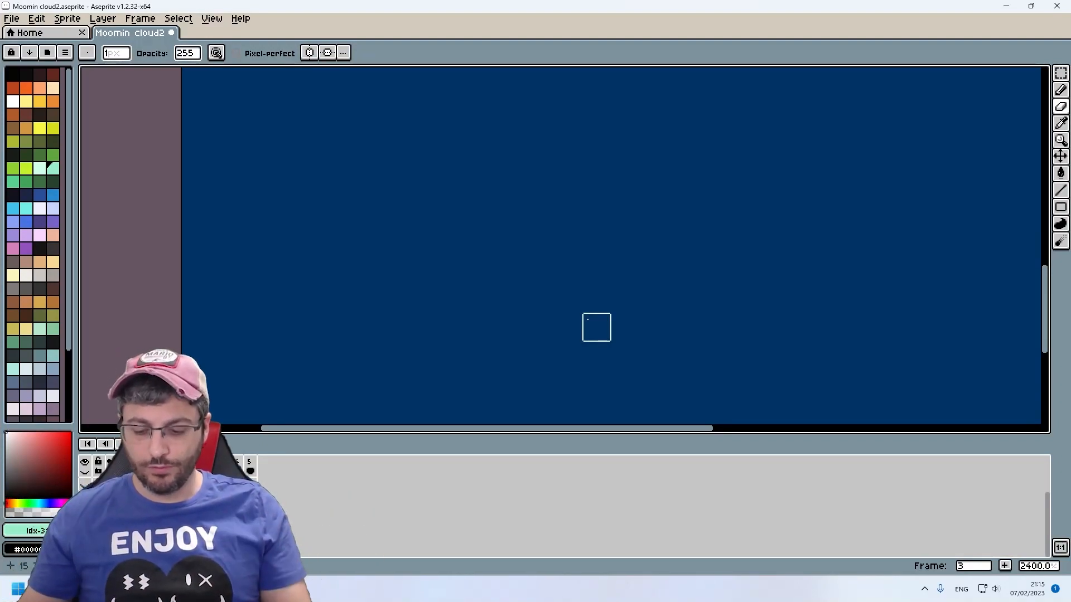
key(ctrl+z)
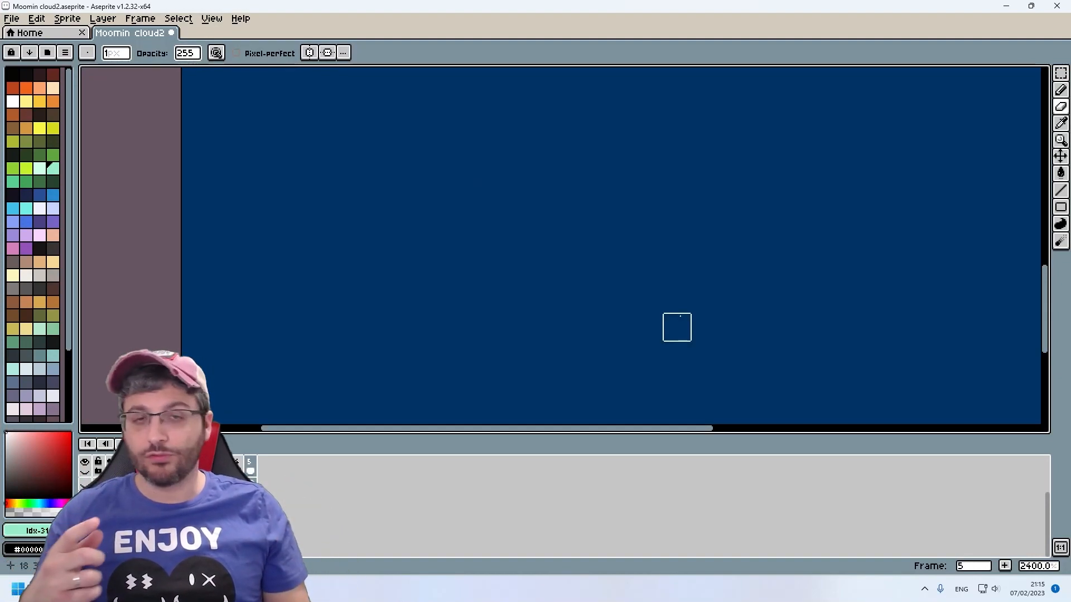
key(ctrl+z)
key(ctrl+z)
key(ctrl+z)
key(ctrl+z)
key(ctrl+z)
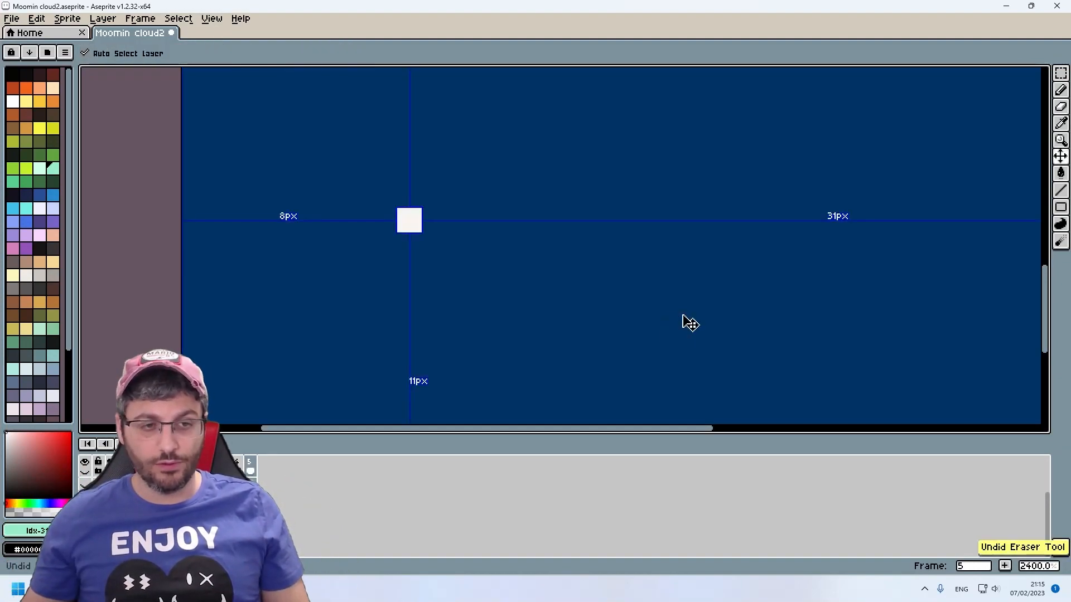
key(ctrl+z)
key(ctrl+z)
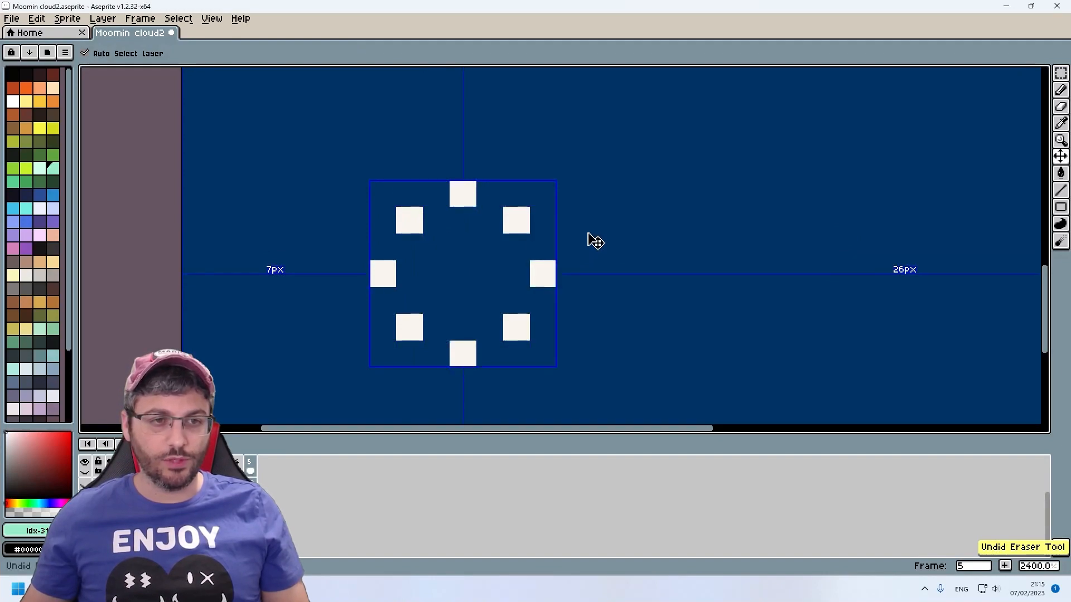